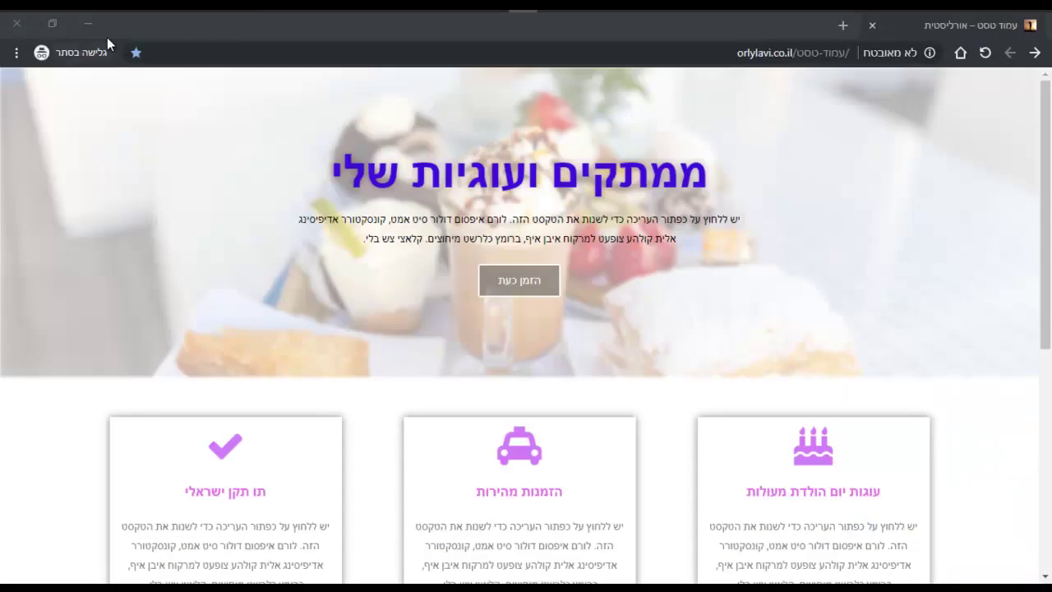
- Leave the sample page, update the page in the Elementor editor and exit to the WordPress dashboard
left_click(88, 23)
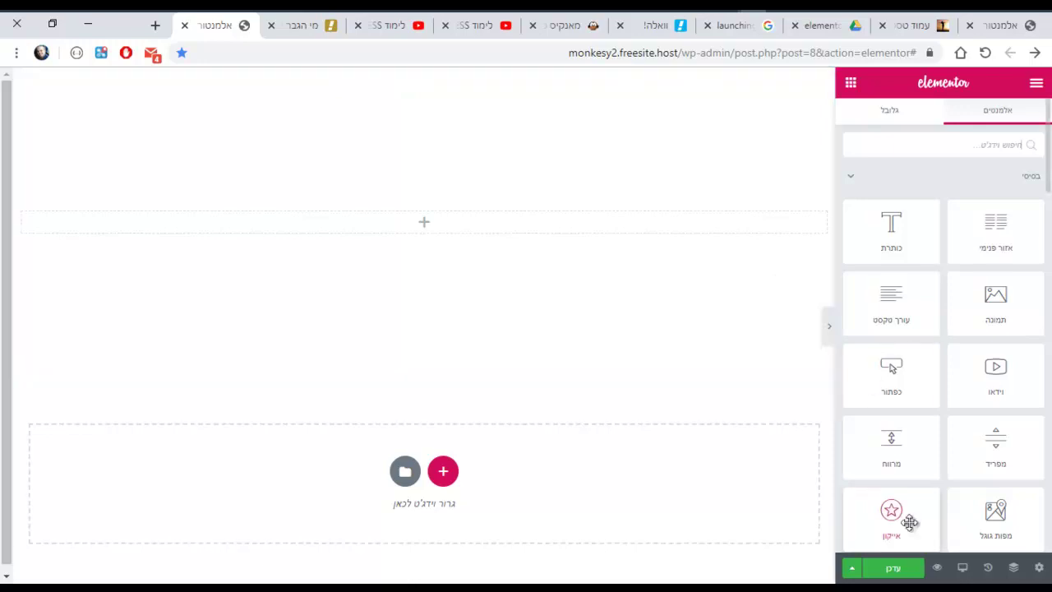
left_click(908, 572)
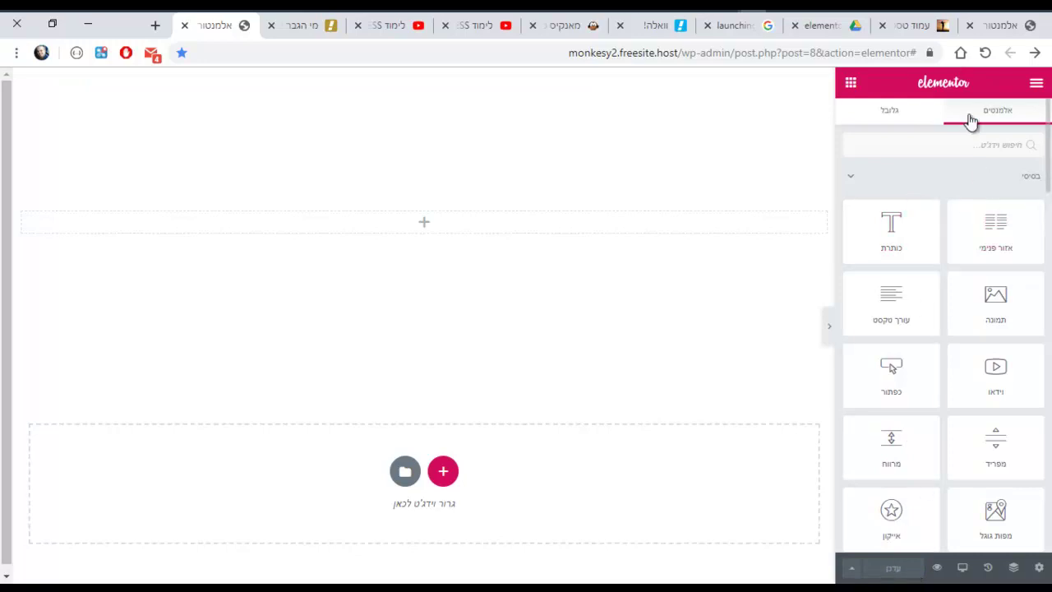
left_click(1036, 86)
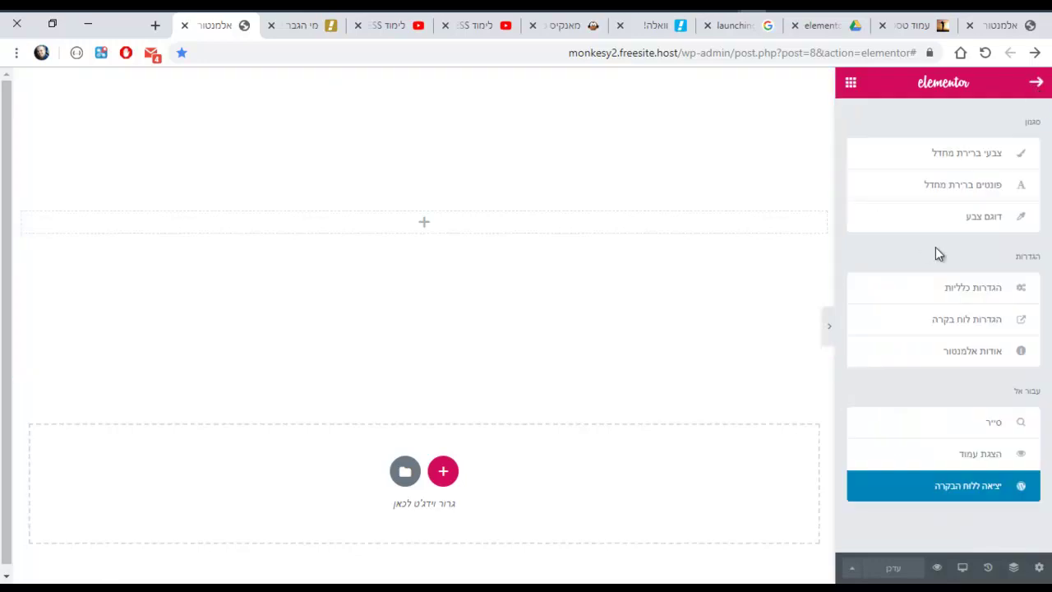
left_click(972, 498)
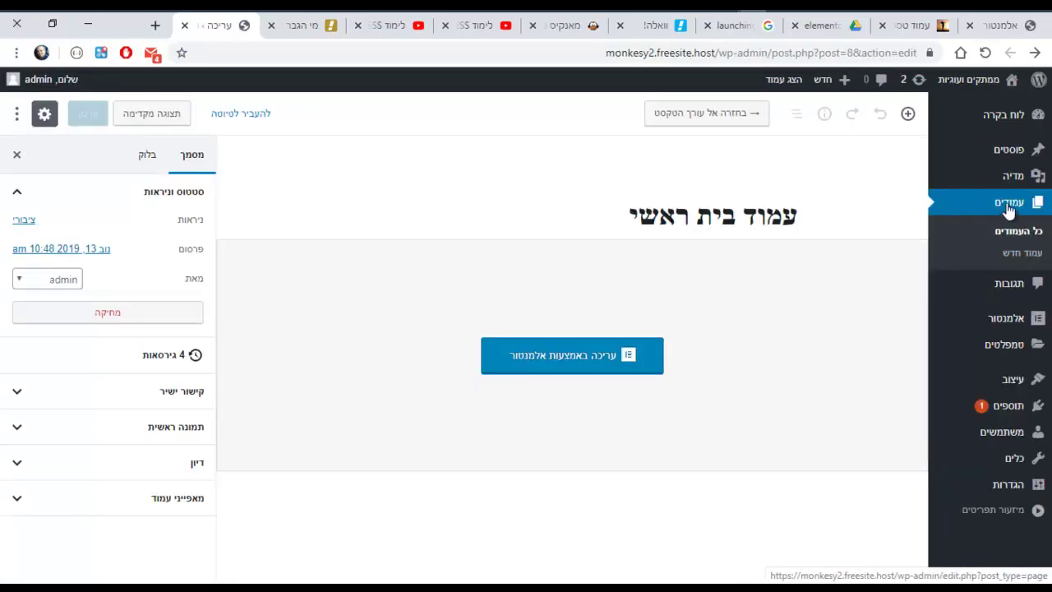
- Open the page "עמוד בית ראשי" from the list of all pages for editing with Elementor
left_click(1008, 211)
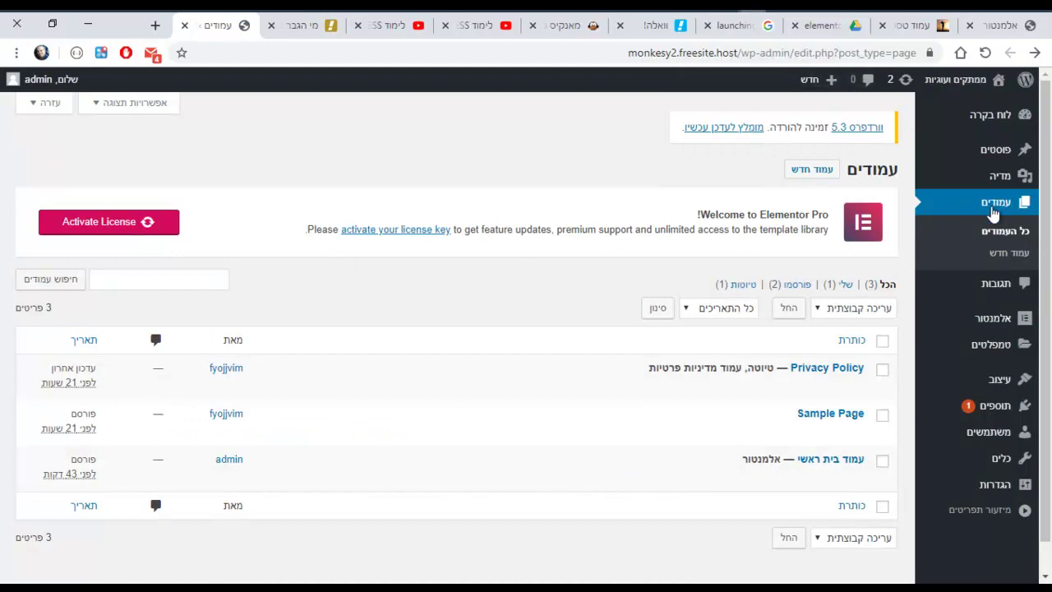
left_click(995, 212)
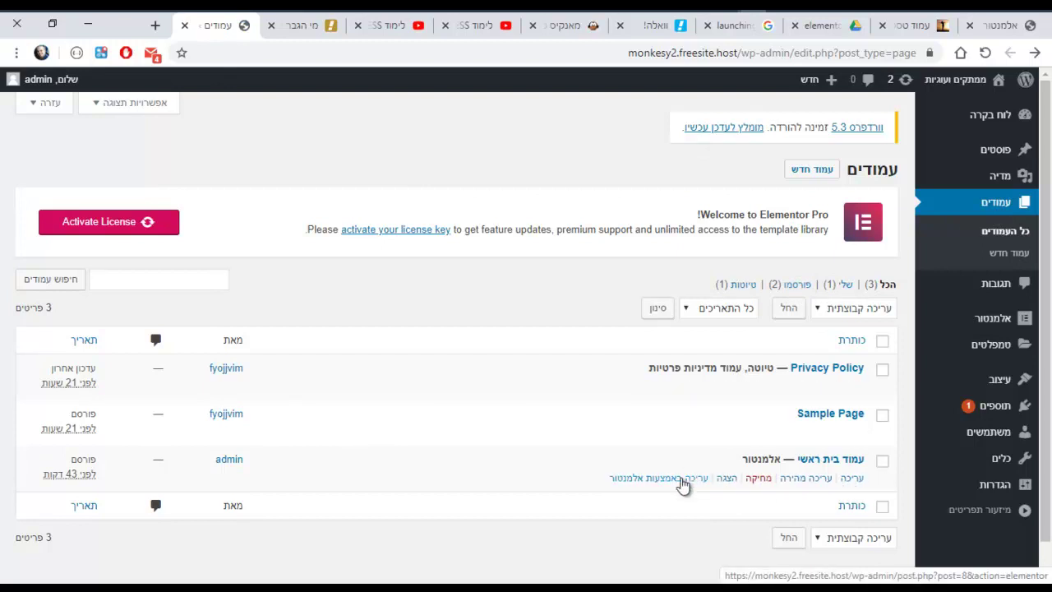
left_click(683, 478)
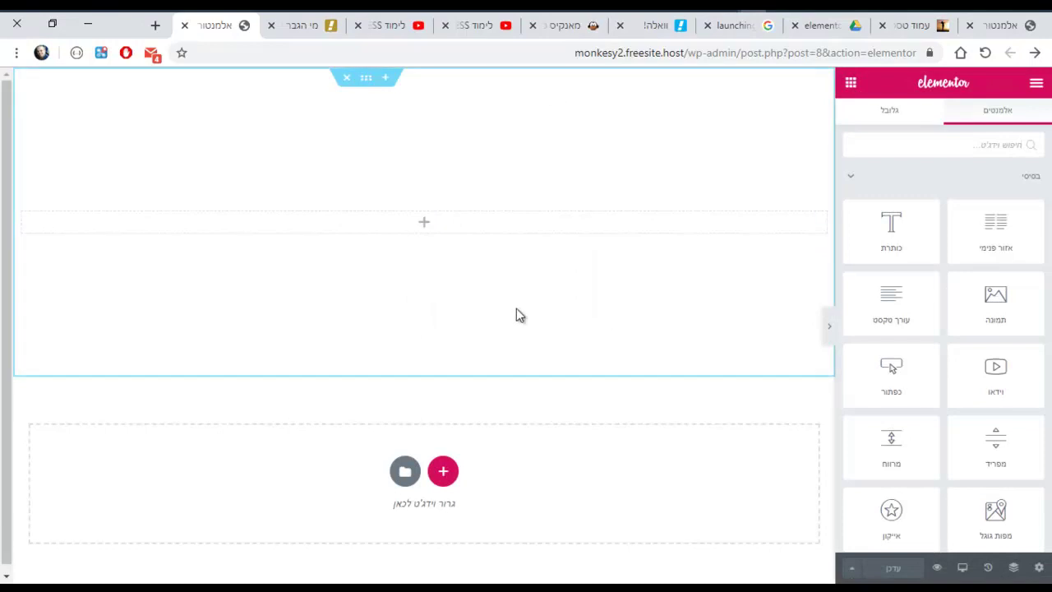
- Open the settings of the empty top section and look at the header of the finished sample page
left_click(367, 80)
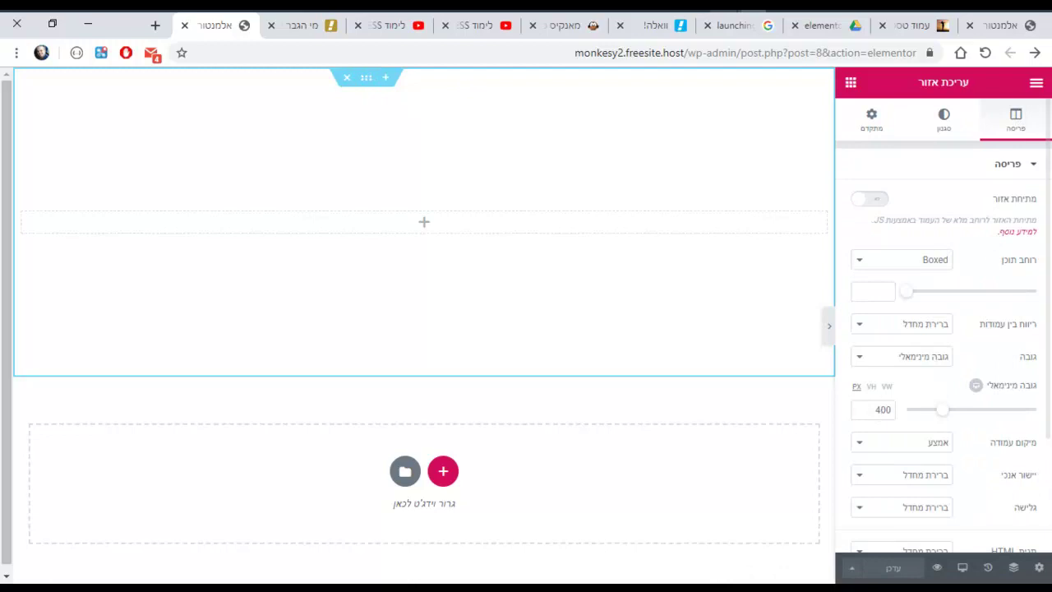
left_click(723, 52)
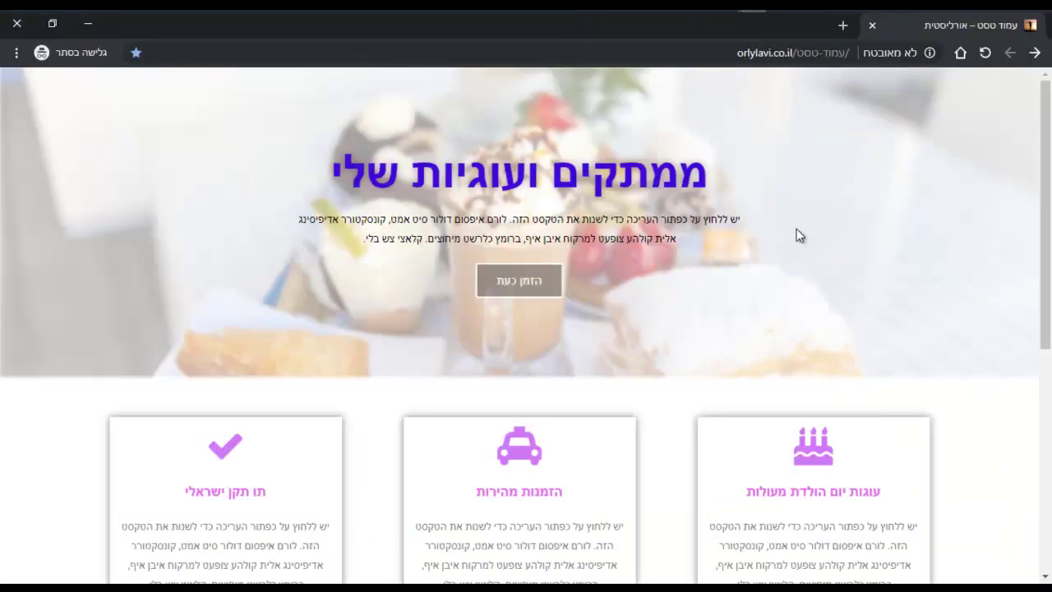
left_click(94, 23)
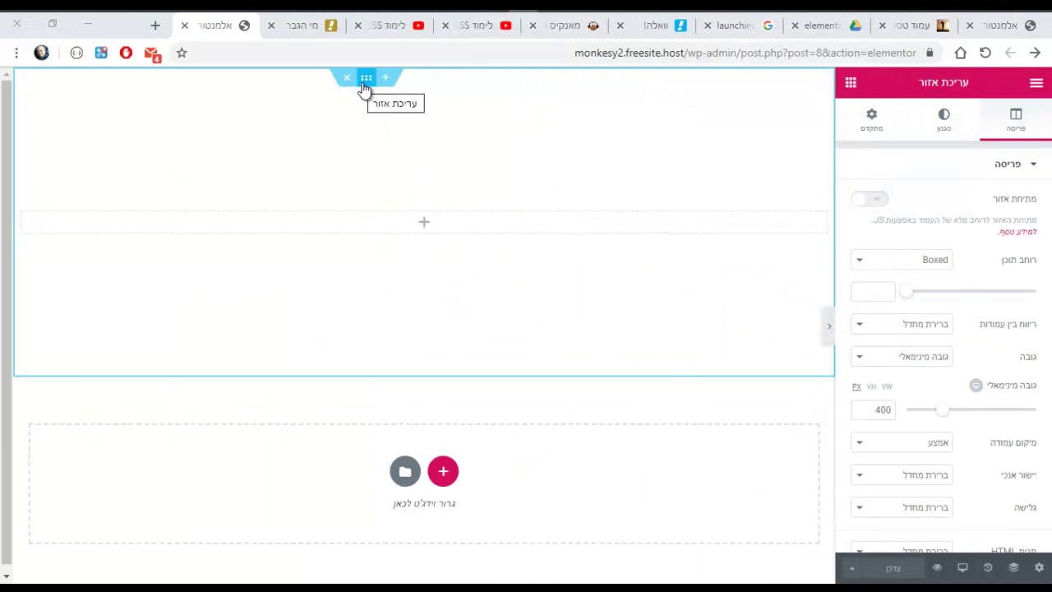
- Set the cupcakes picture from the media library as the top section's background overlay image
left_click(944, 123)
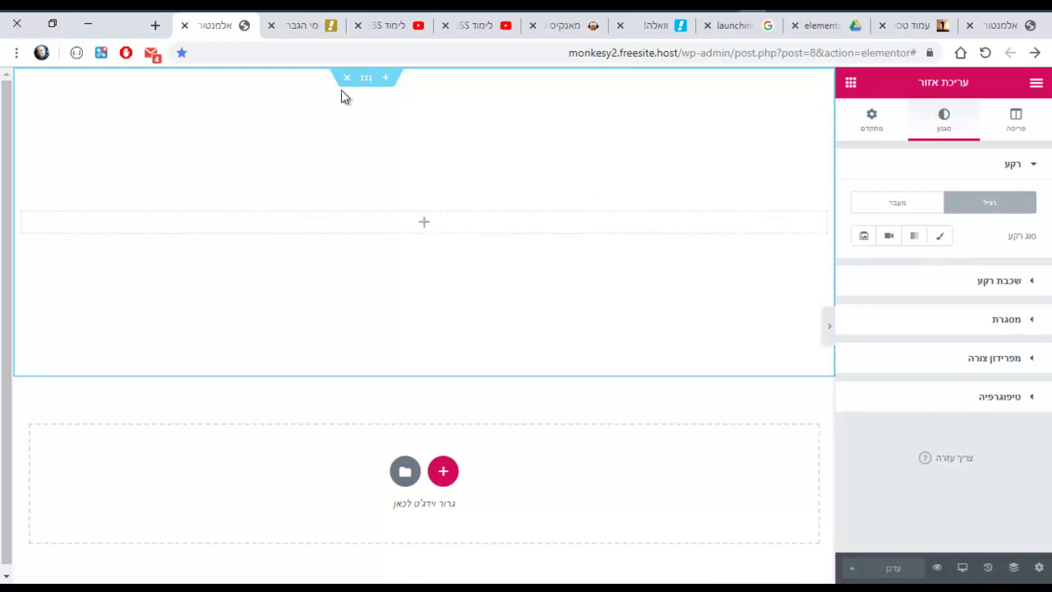
left_click(966, 285)
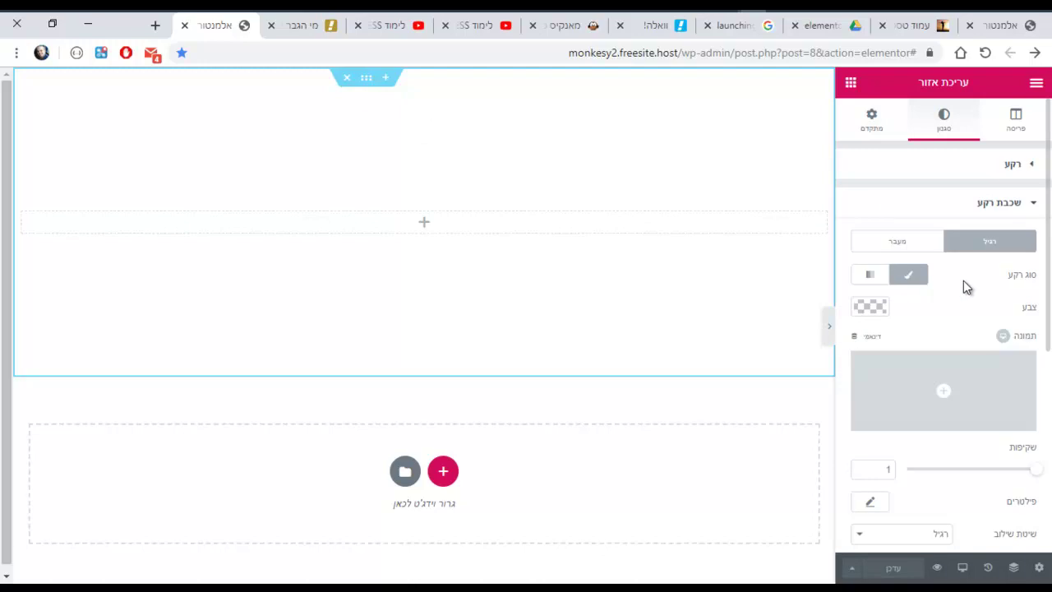
left_click(953, 391)
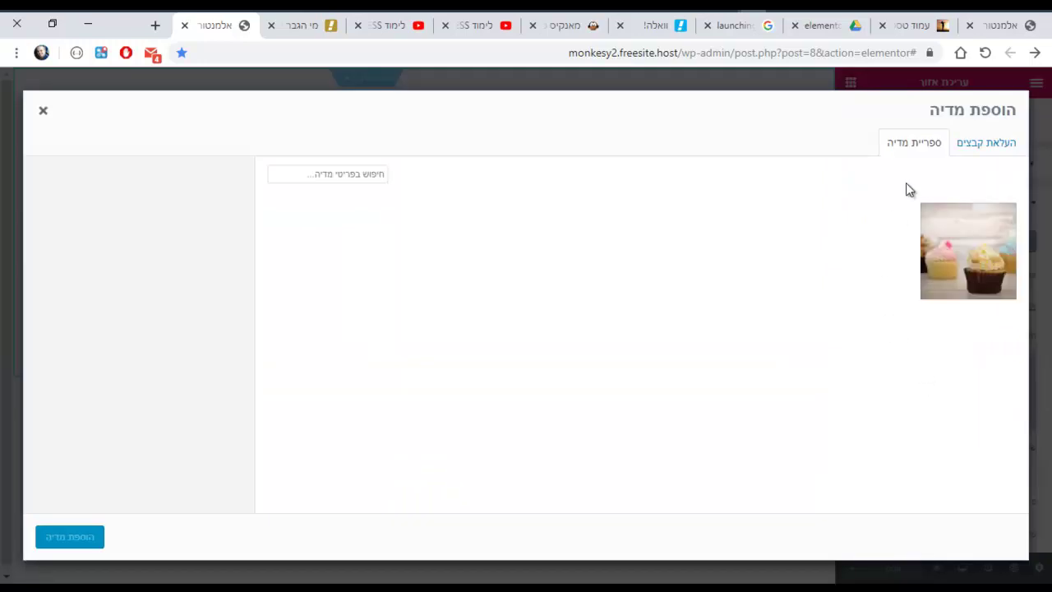
left_click(959, 145)
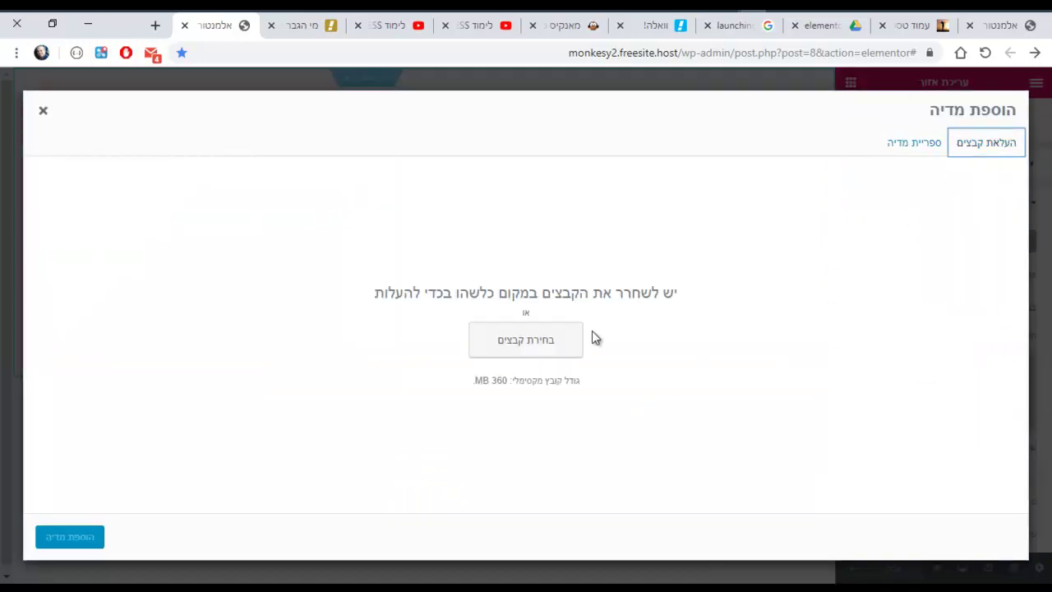
left_click(928, 150)
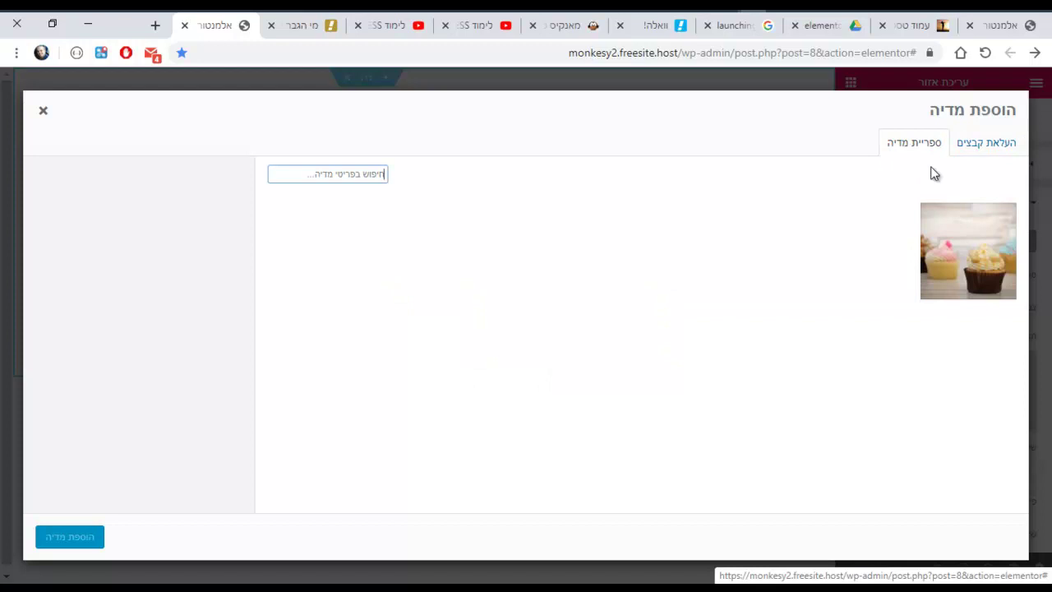
left_click(950, 266)
left_click(87, 540)
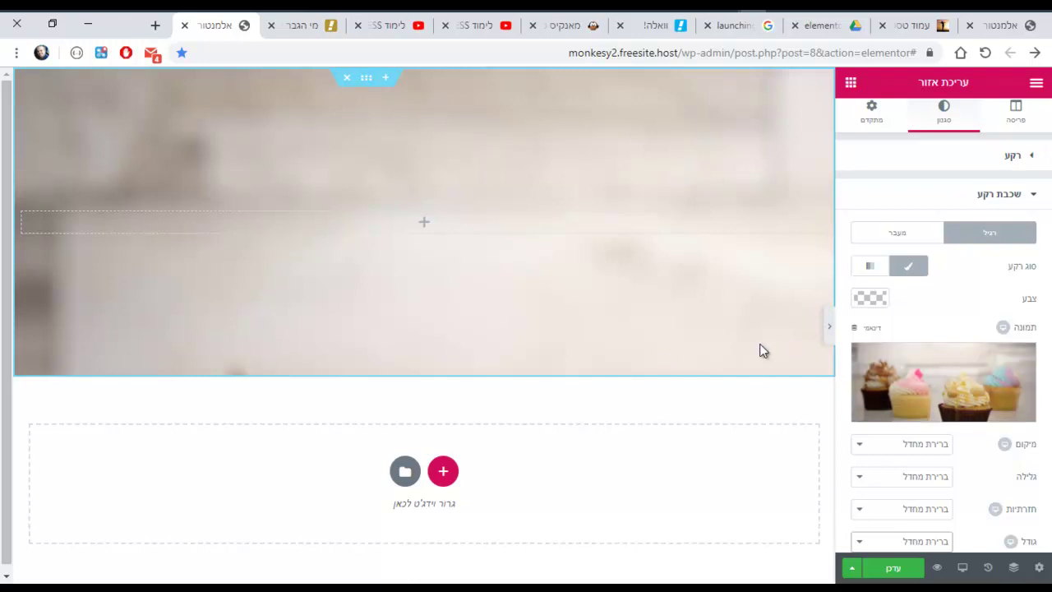
- Set the overlay image's size to "כיסוי" (Cover) and its position to "מרכז מרכז" (Center Center)
scroll(942, 448, "down", 1)
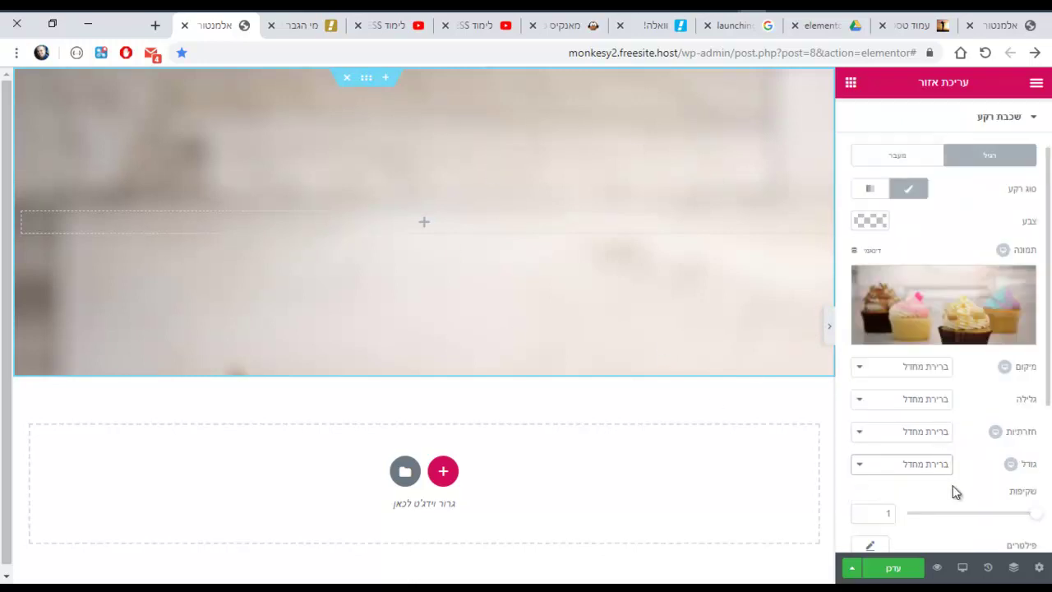
left_click(921, 464)
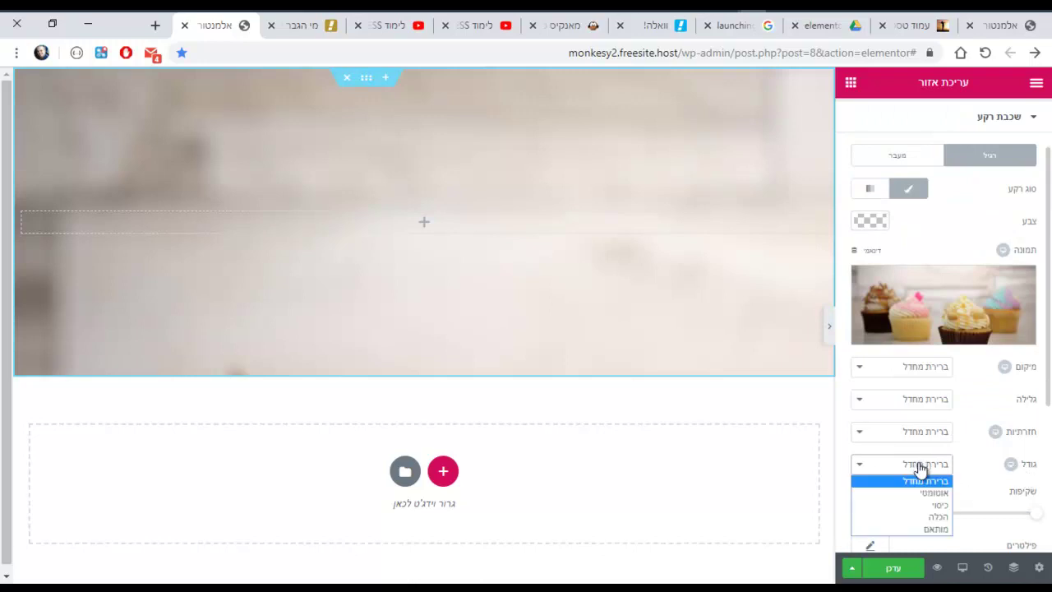
left_click(942, 505)
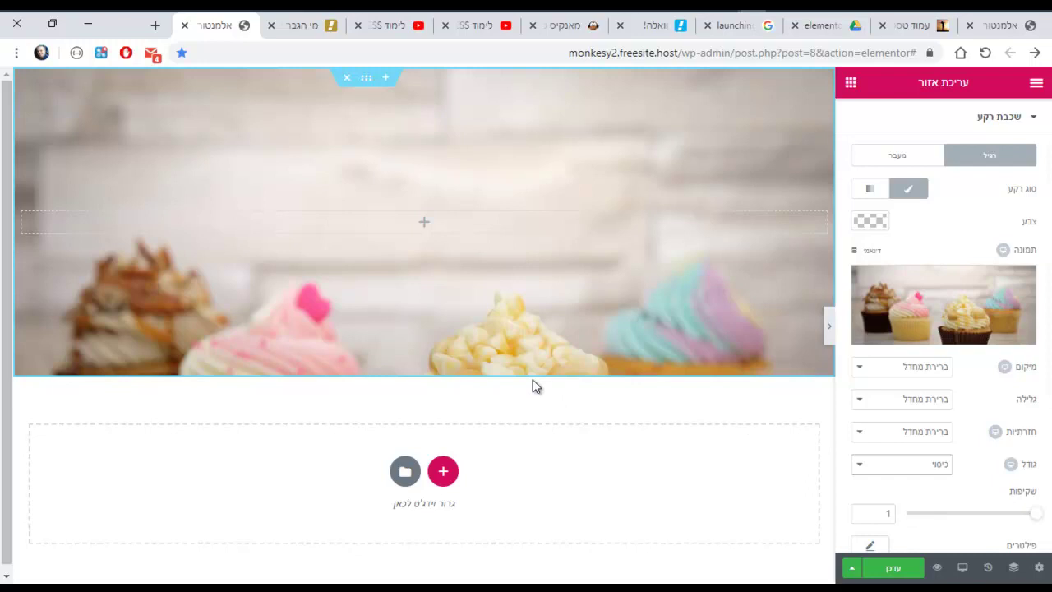
left_click(909, 372)
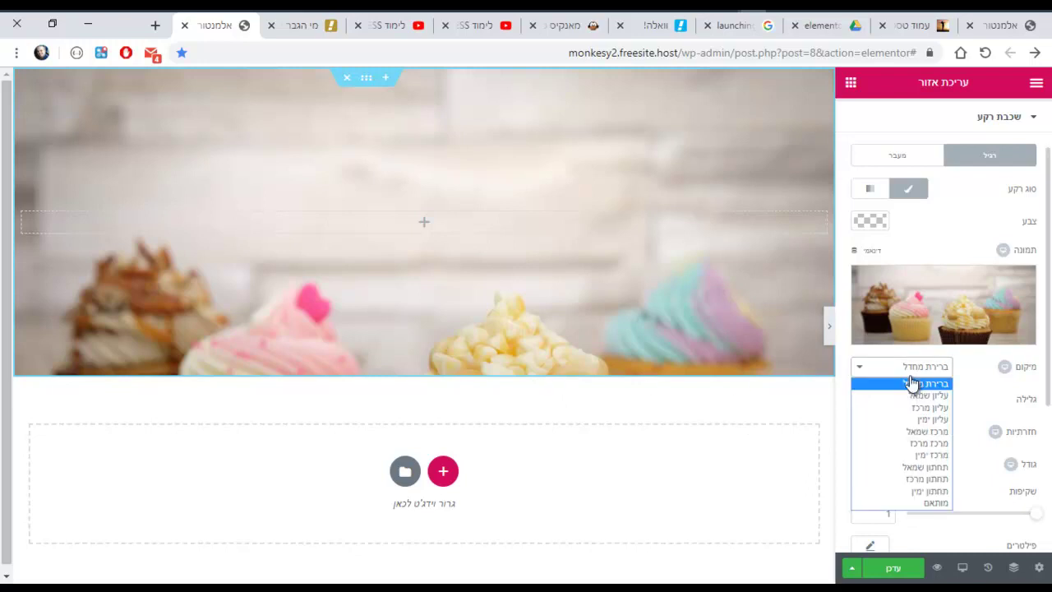
left_click(937, 443)
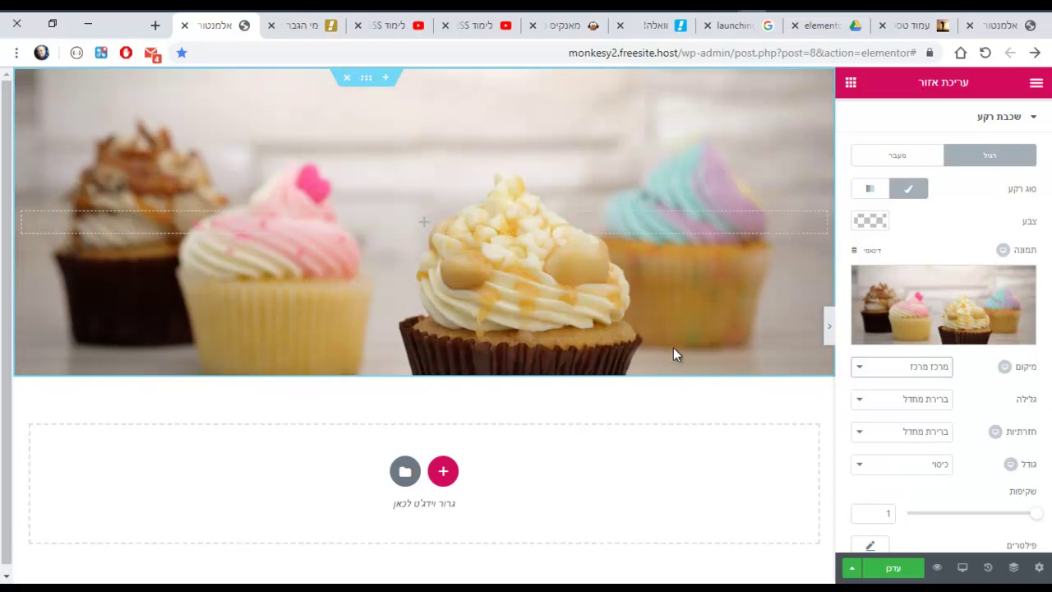
- Try the "מרכז ימין" (Center Right) position for the overlay image, and return it to "מרכז מרכז" (Center Center)
left_click(904, 370)
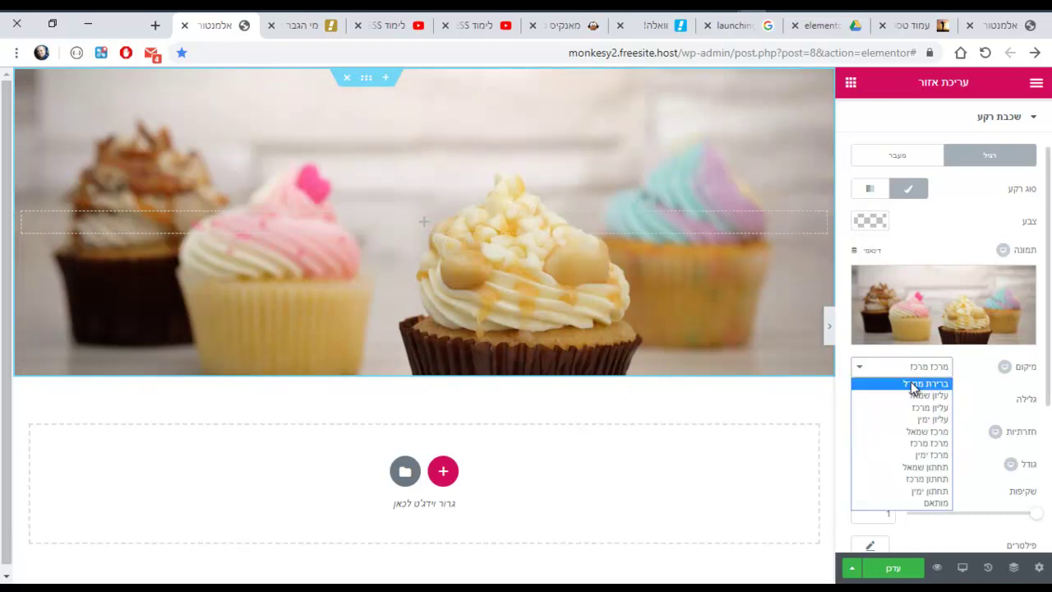
left_click(940, 454)
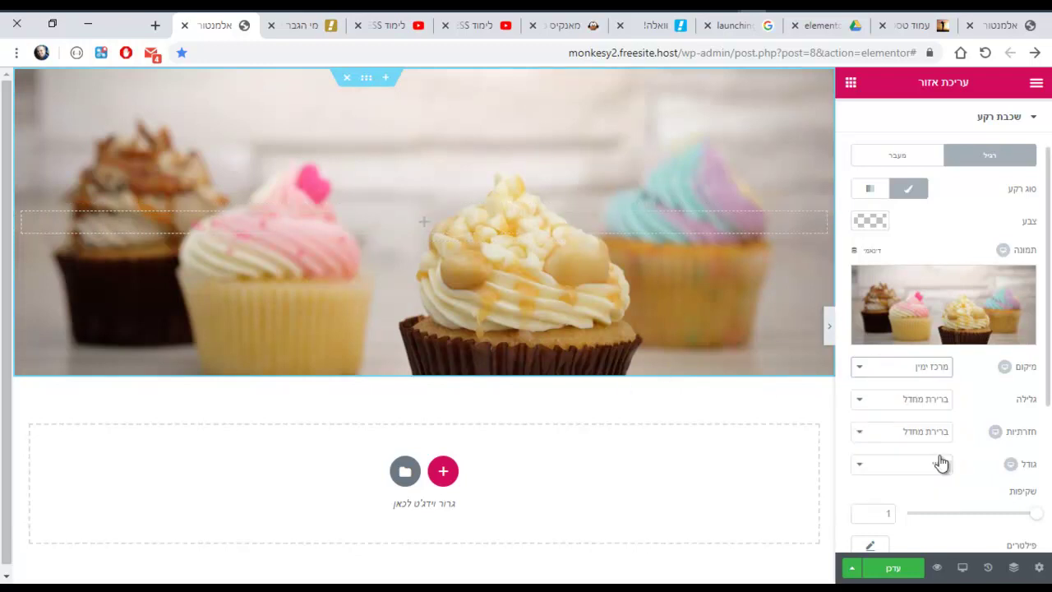
left_click(911, 369)
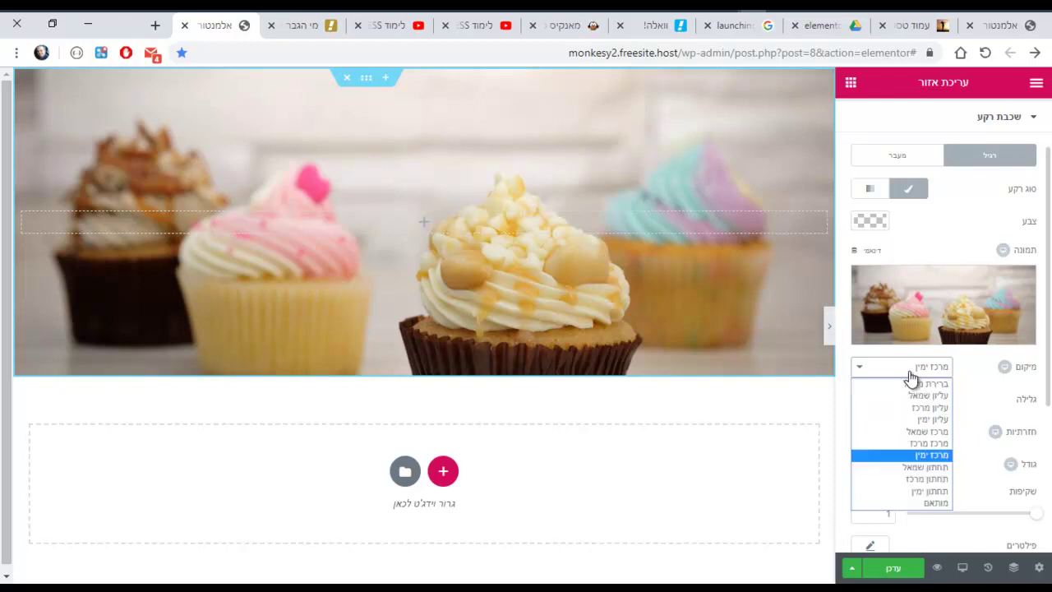
left_click(930, 445)
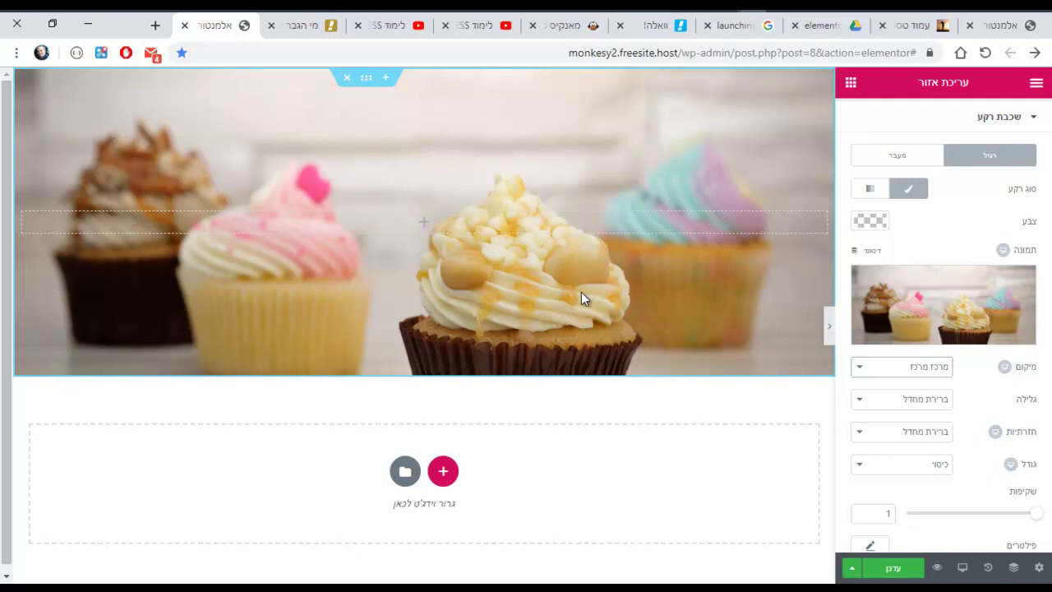
- Try an overlay opacity of 0.5 and the blur, saturation and hue filters, returning the opacity to 1 and resetting the filters
left_click_drag(1032, 513, 970, 514)
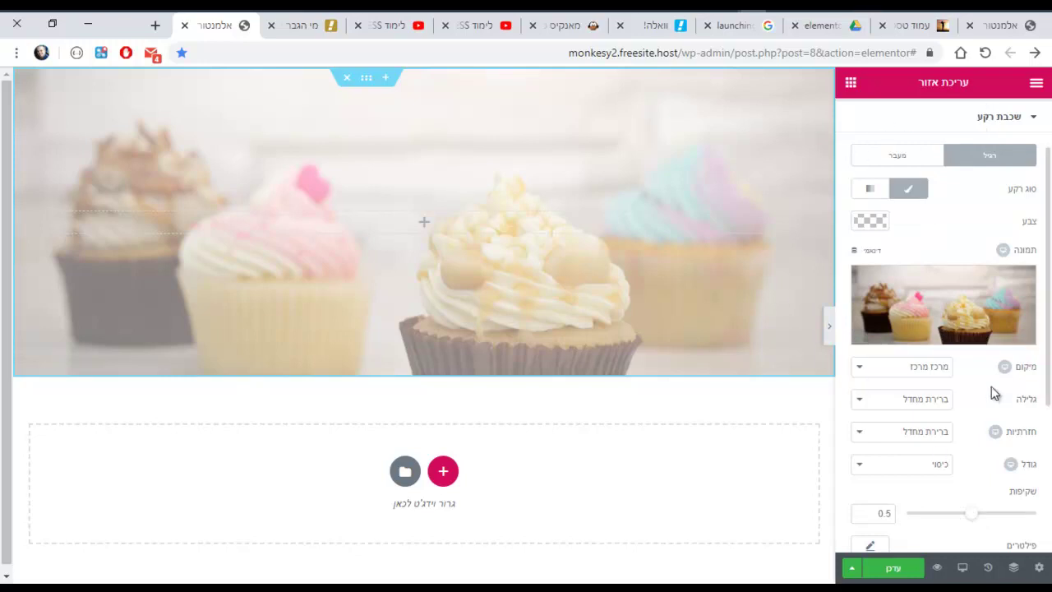
left_click_drag(973, 515, 1048, 526)
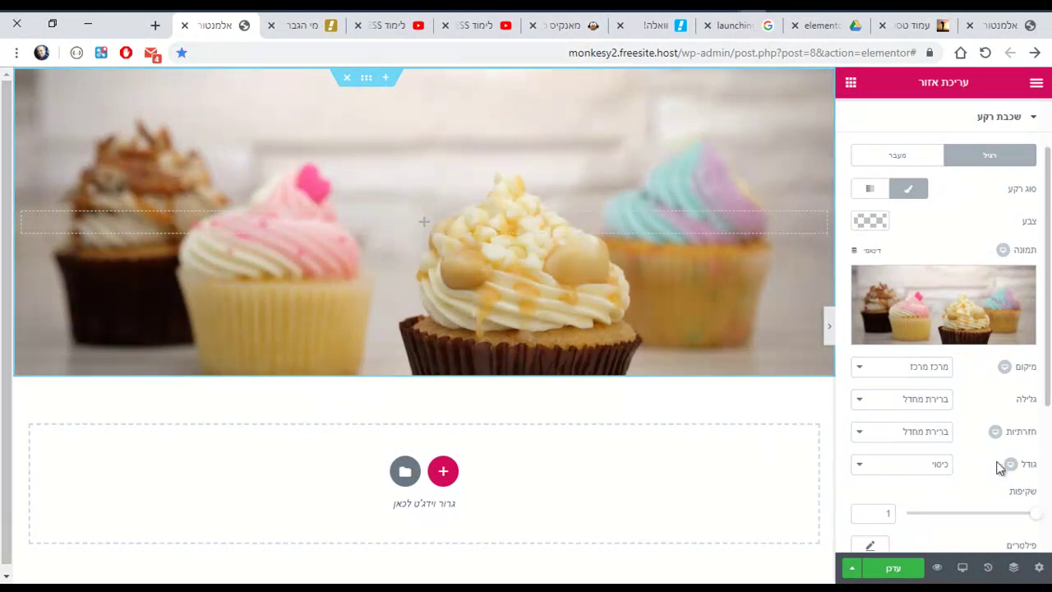
scroll(1013, 481, "down", 1)
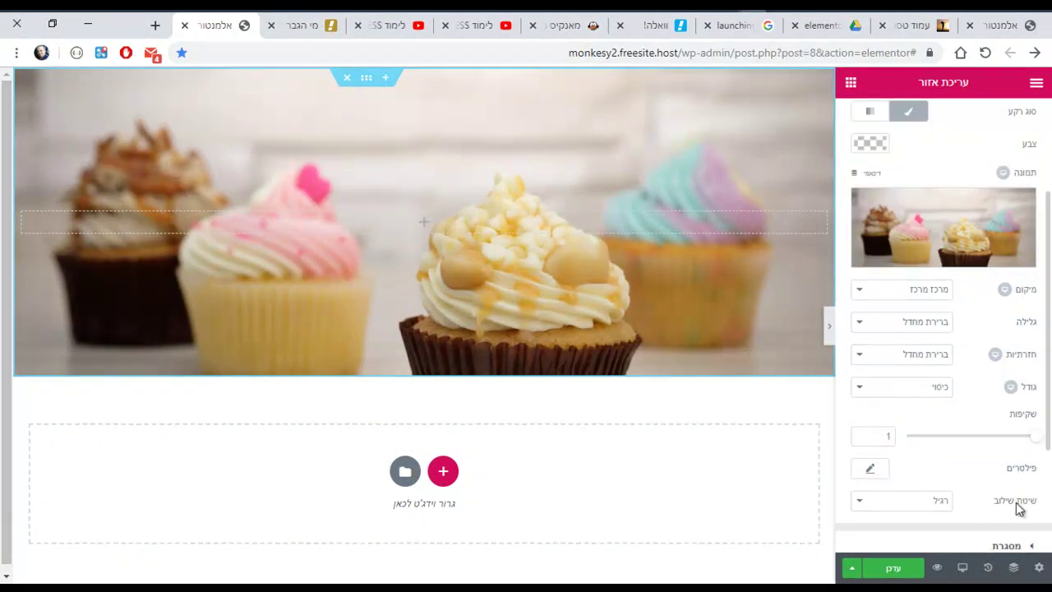
left_click(872, 468)
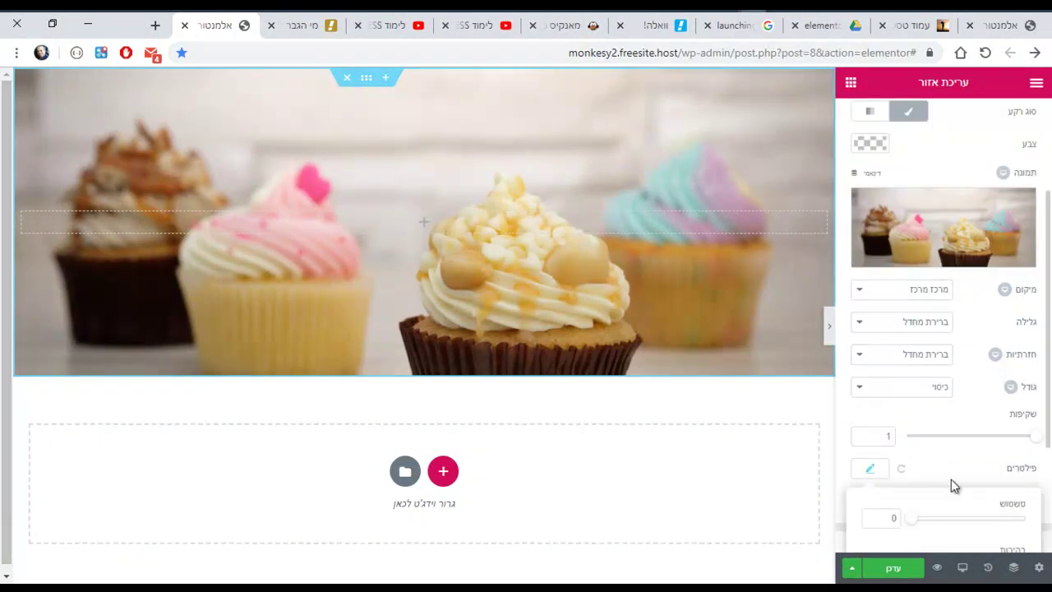
scroll(946, 493, "down", 2)
left_click_drag(918, 338, 895, 331)
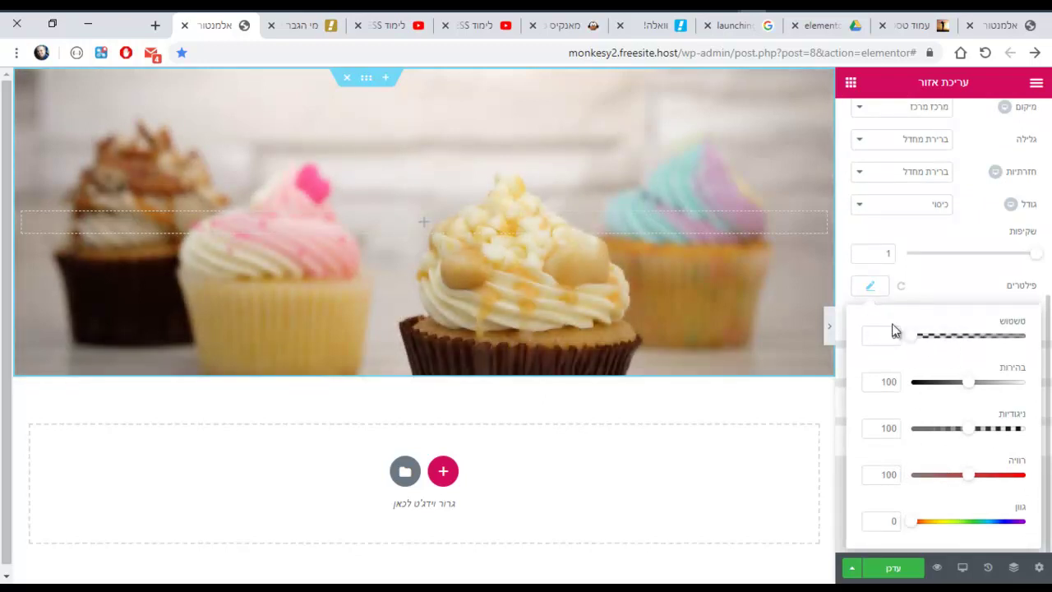
mouse_move(965, 477)
left_mouse_down()
mouse_move(899, 472)
mouse_move(968, 477)
left_mouse_up()
left_click_drag(924, 521, 900, 521)
left_click(567, 205)
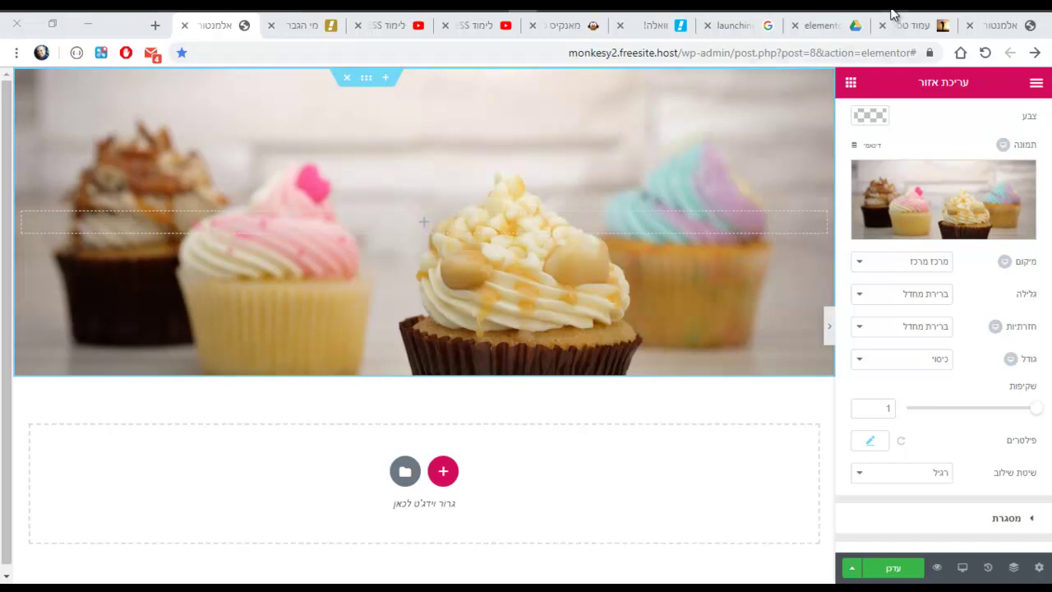
- Switch to Paint to examine the Elementor structure diagram, check the sample page's header in Chrome, and return to the Elementor editor
key("alt+Tab")
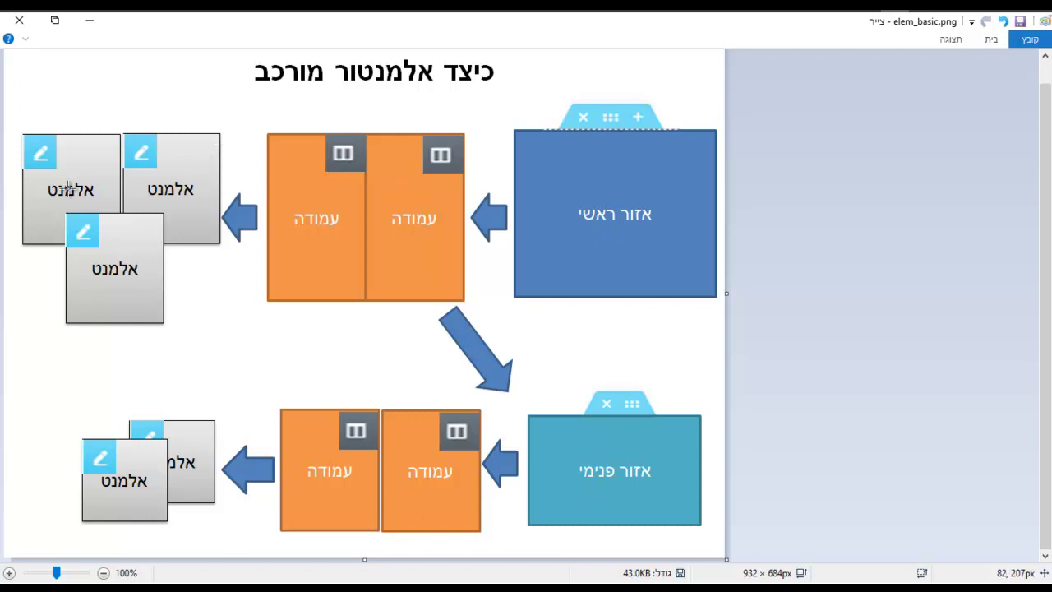
mouse_move(753, 7)
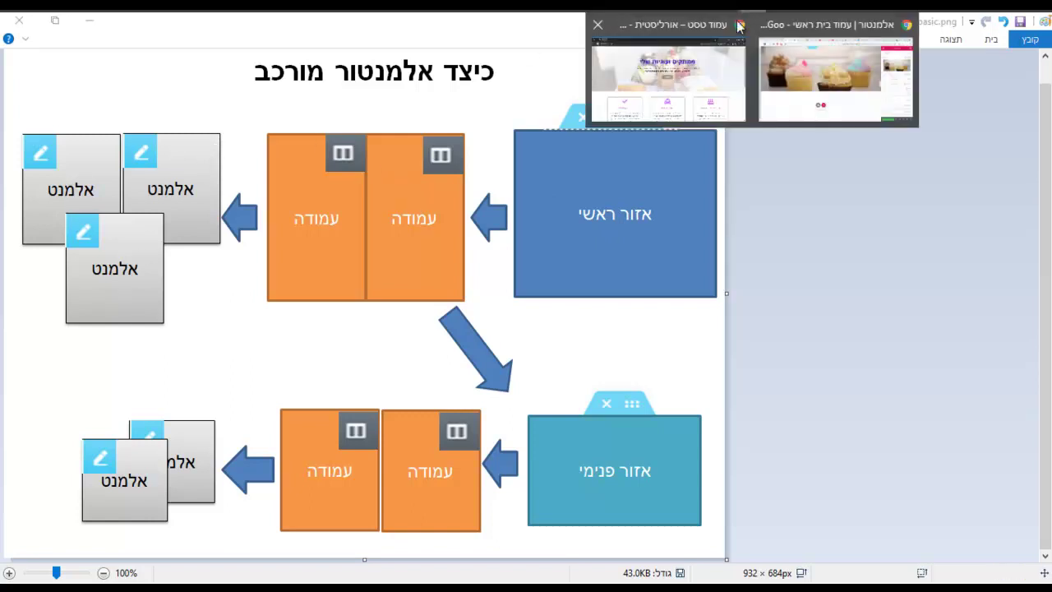
left_click(718, 51)
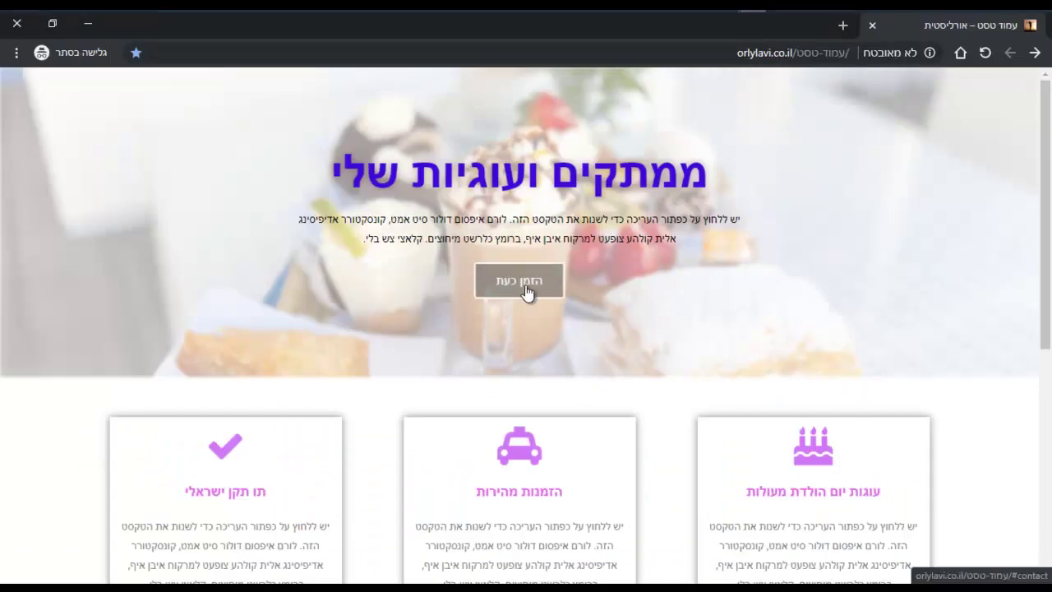
key("alt+Tab")
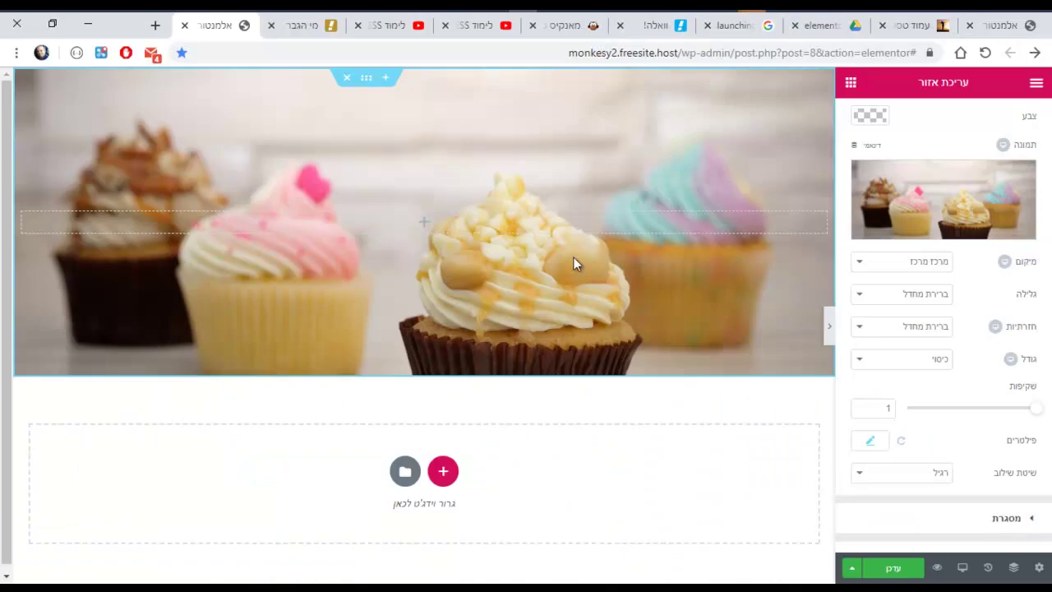
- Add a כותרת (Heading) widget to the cupcake section's empty column and set its title to "עוגות וממתקים שלי"
left_click(851, 83)
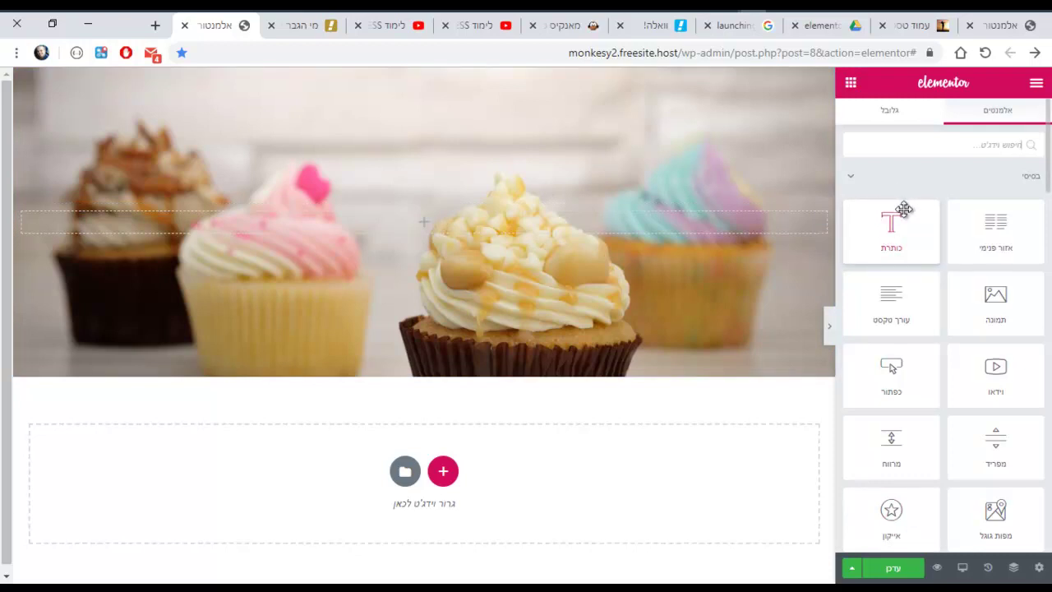
left_click_drag(901, 229, 525, 227)
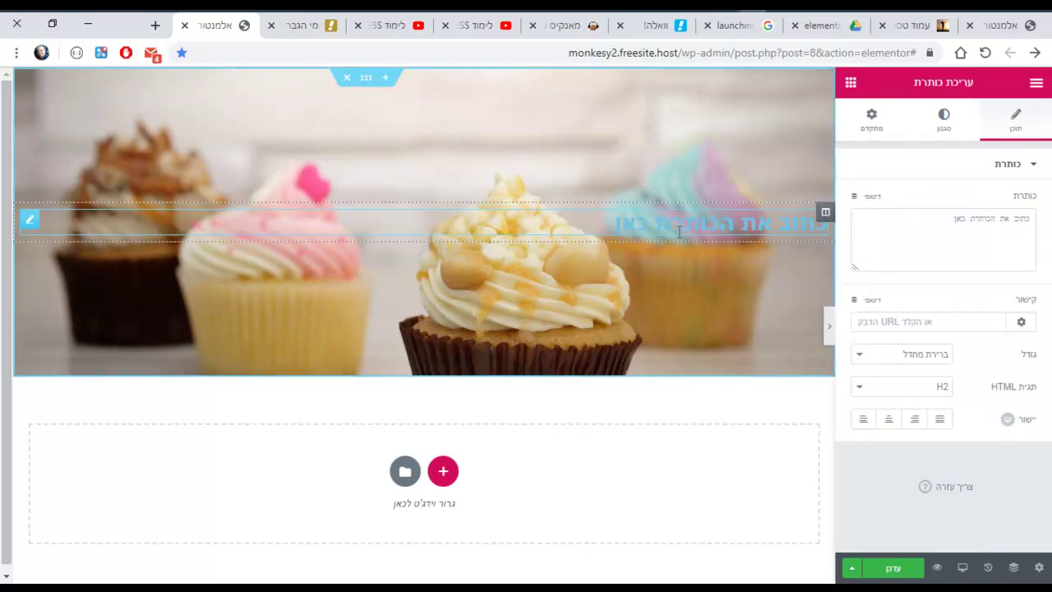
left_click_drag(930, 221, 1050, 241)
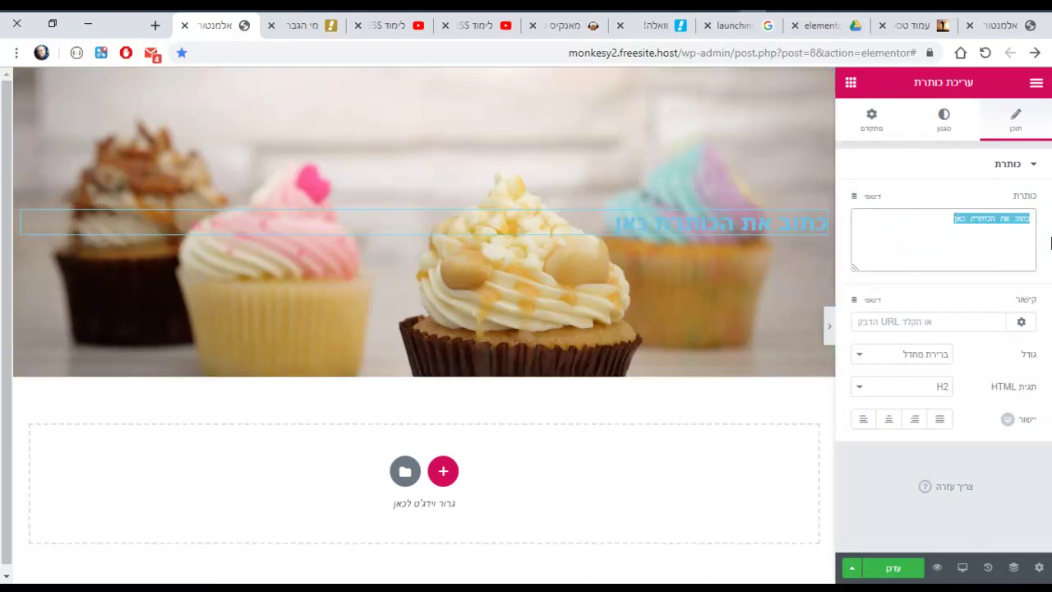
type("v")
key("BackSpace")
type("שלי")
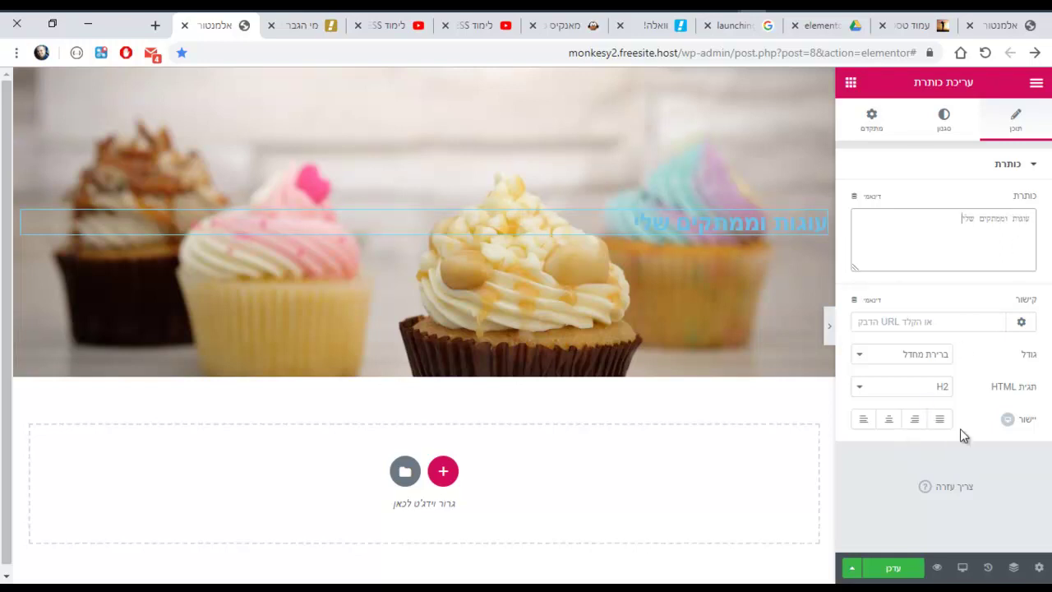
- Align the cupcake section's heading to ממורכז (Center) and set its HTML tag to H1
left_click(888, 421)
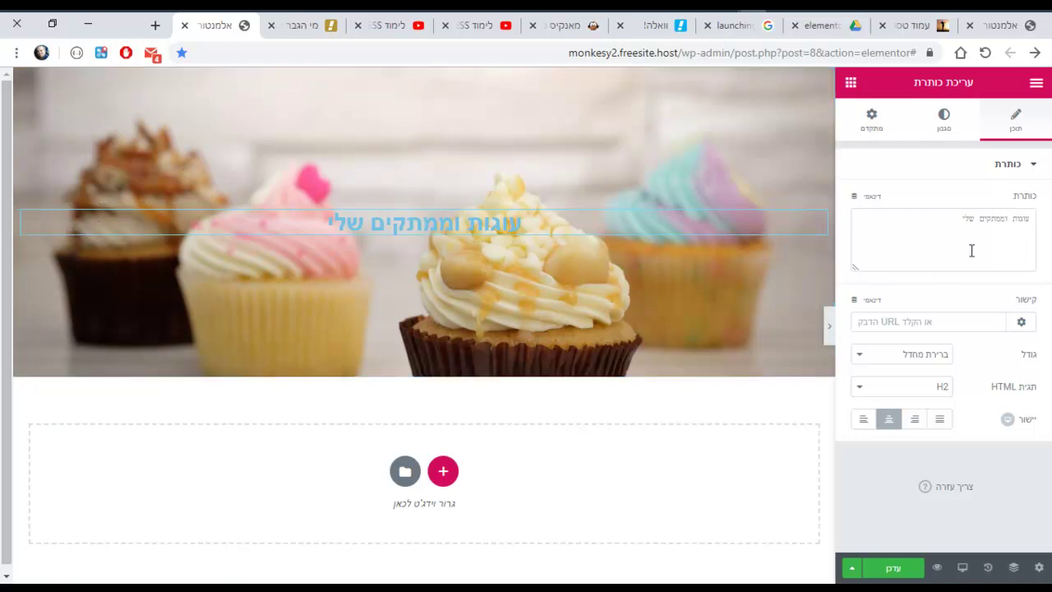
left_click_drag(948, 215, 1020, 226)
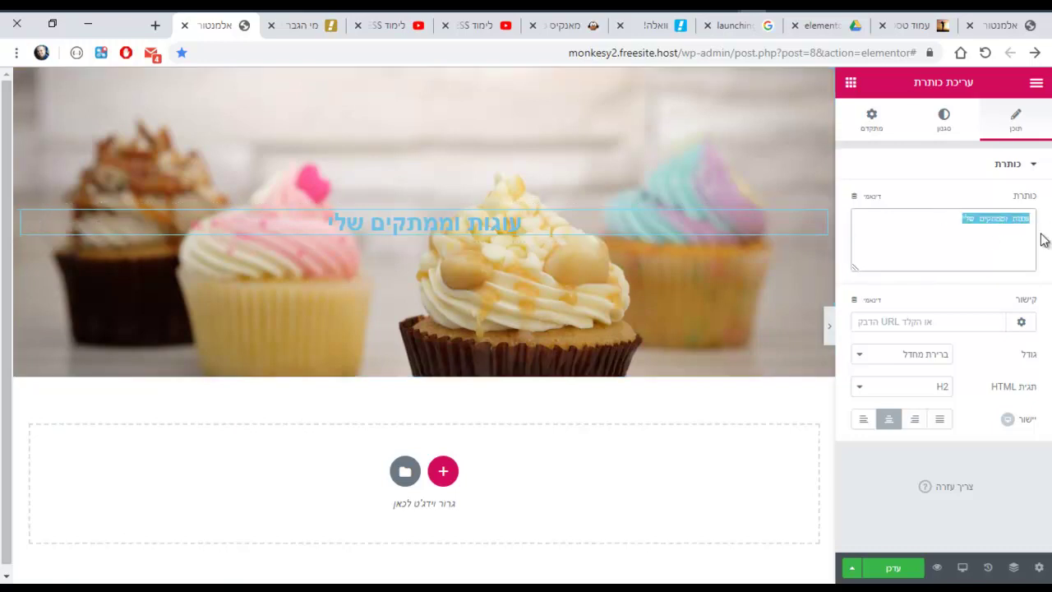
left_click(896, 390)
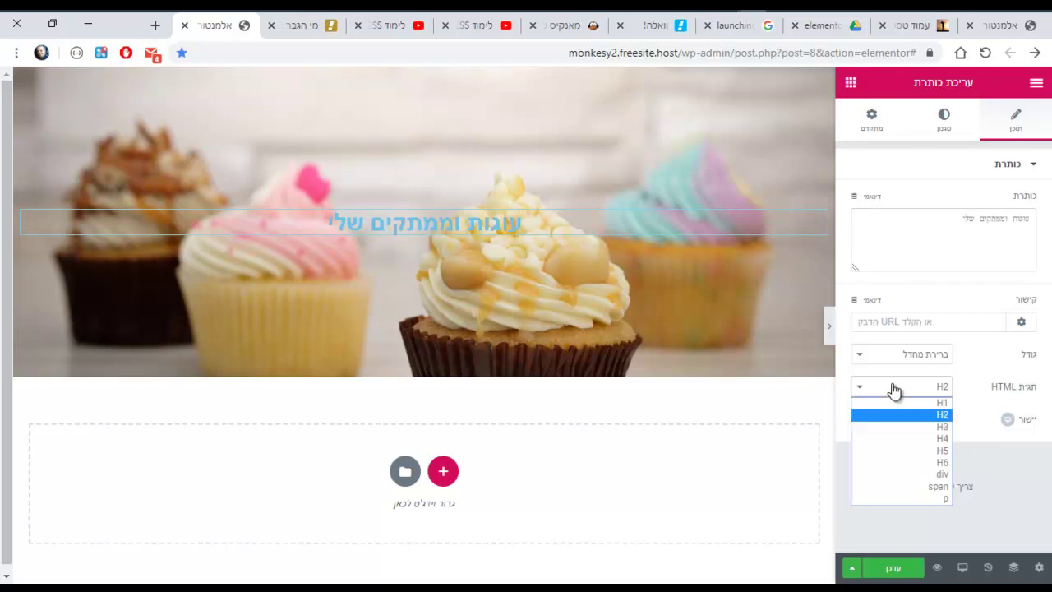
left_click(912, 403)
left_click(912, 391)
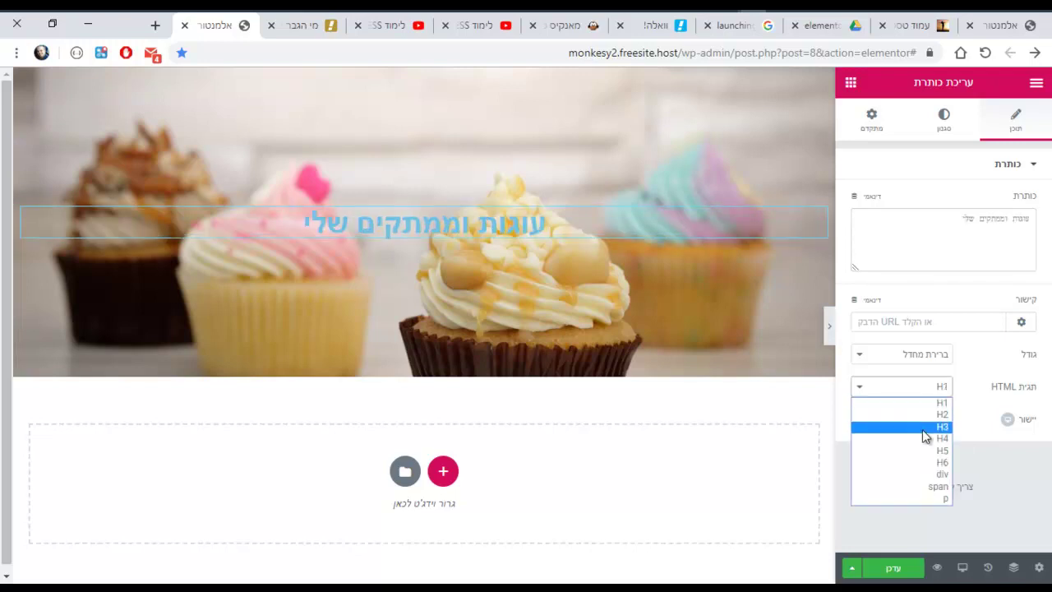
left_click(929, 405)
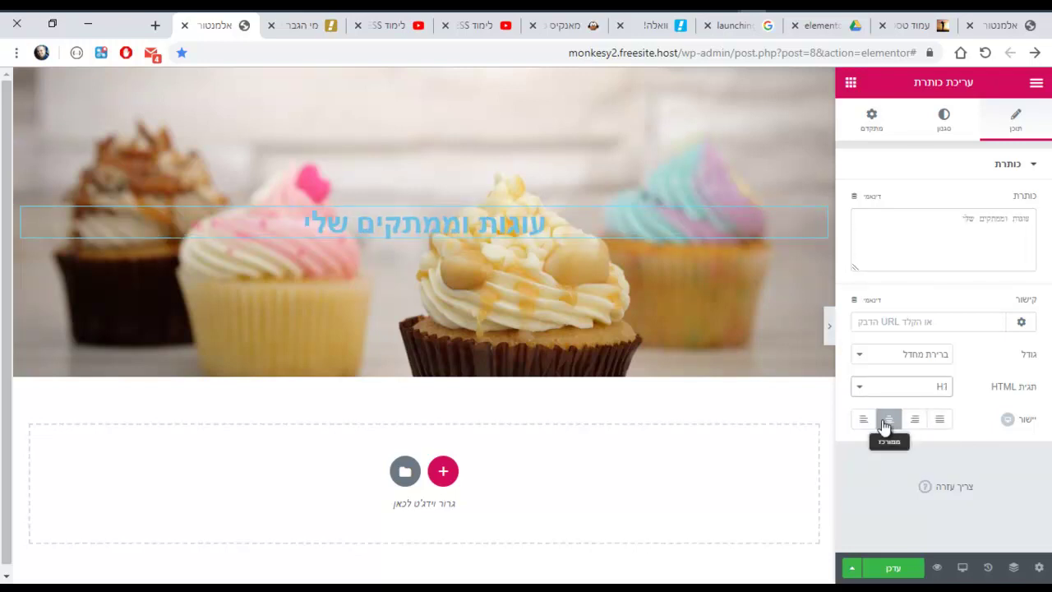